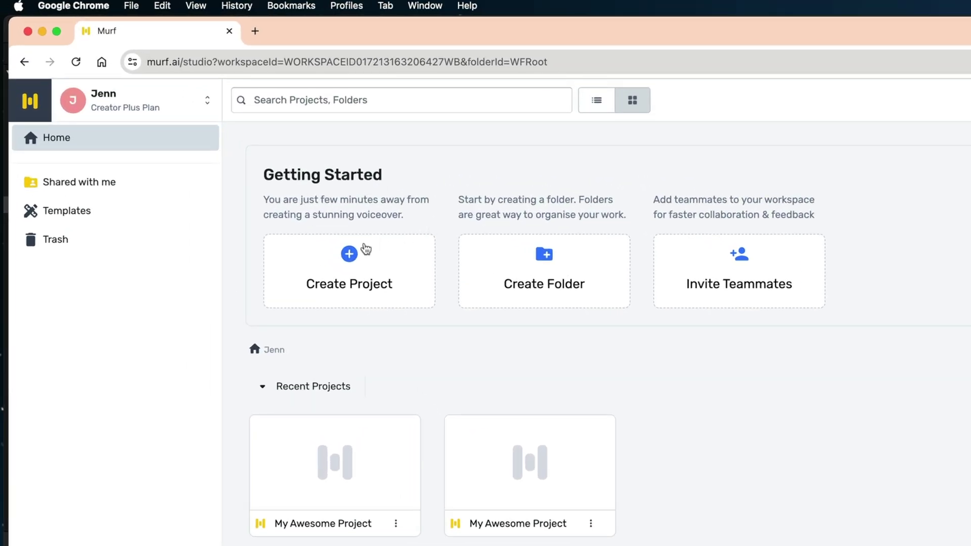
Start a new Murf project and title it 'Visit Rome'.
{"action": "left_click", "coordinate": [186, 137]}
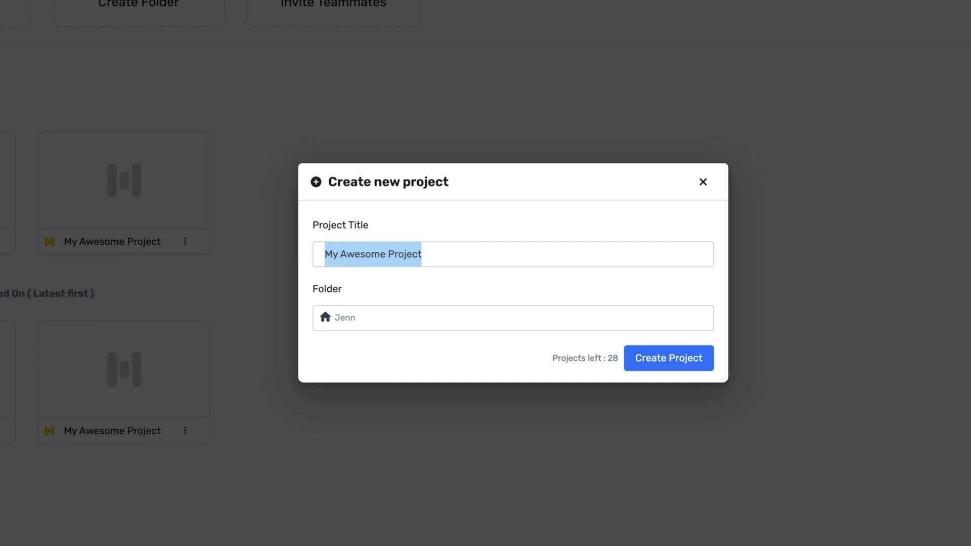
{"action": "type", "text": "Visit Rome"}
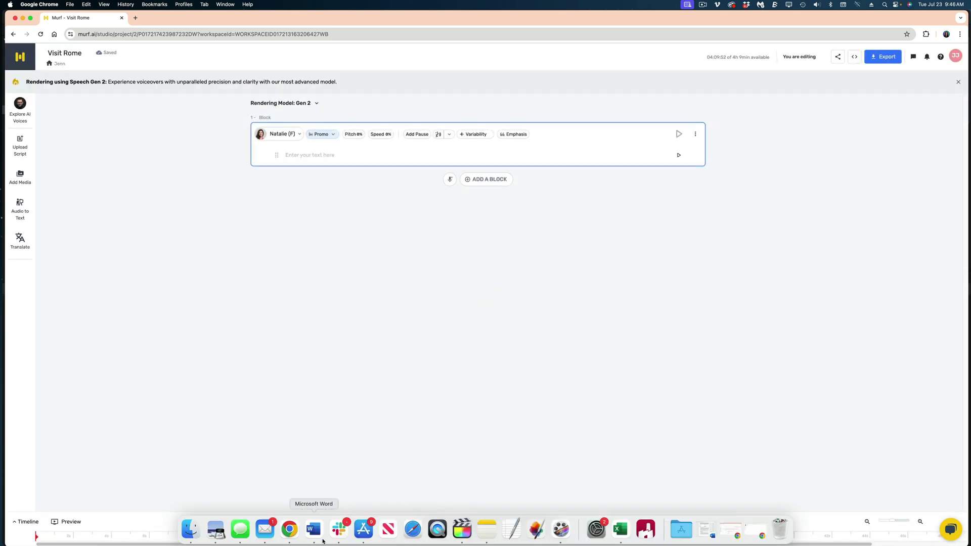
{"action": "left_click", "coordinate": [320, 540]}
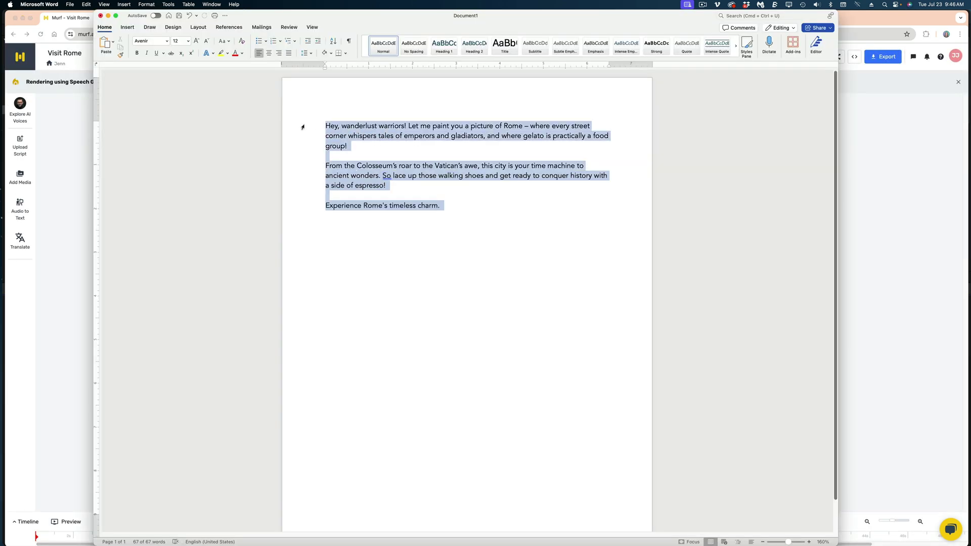
Paste the copied Rome script into the empty block using Don't Split, keeping whole paragraphs.
{"action": "left_click", "coordinate": [49, 176]}
{"action": "left_click", "coordinate": [293, 157]}
{"action": "key", "text": "super+v"}
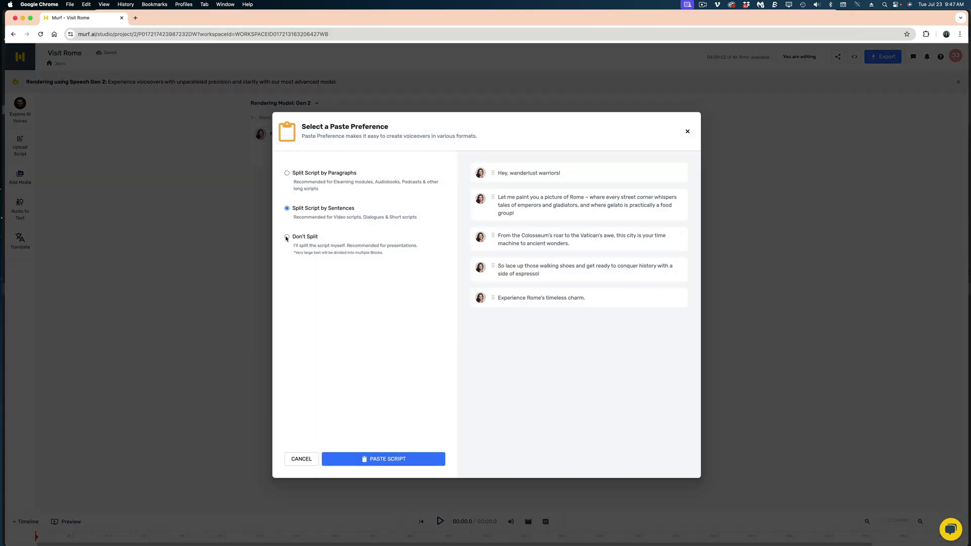
{"action": "left_click", "coordinate": [286, 238]}
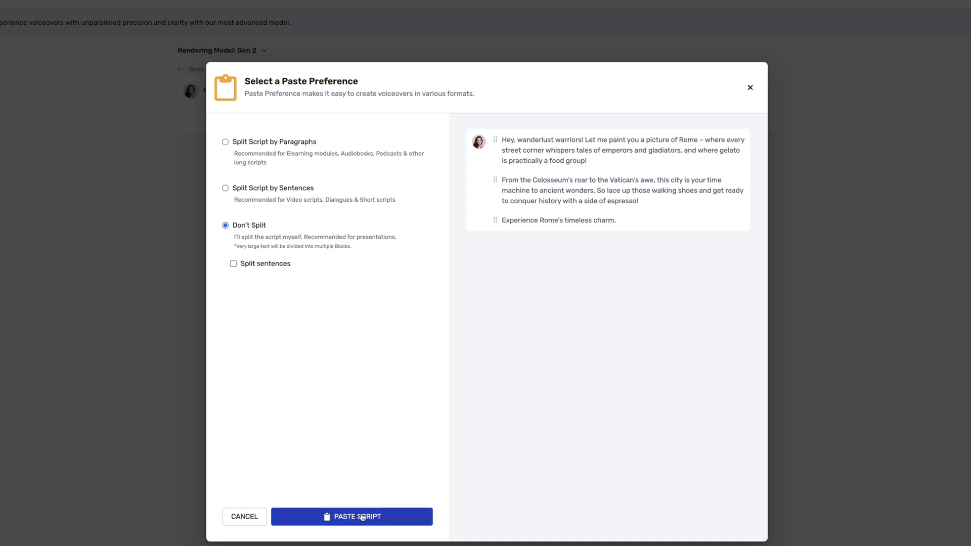
{"action": "left_click", "coordinate": [363, 517]}
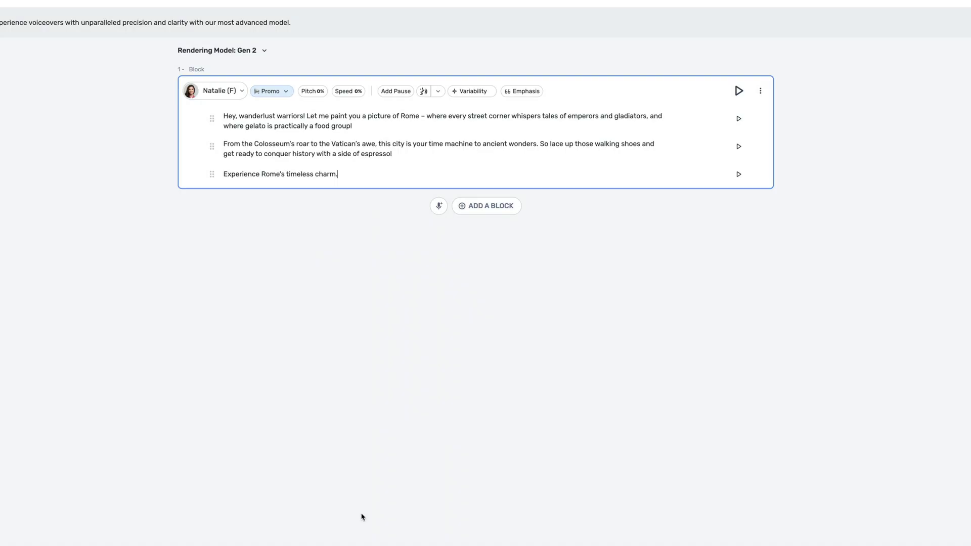
{"action": "left_click", "coordinate": [240, 94]}
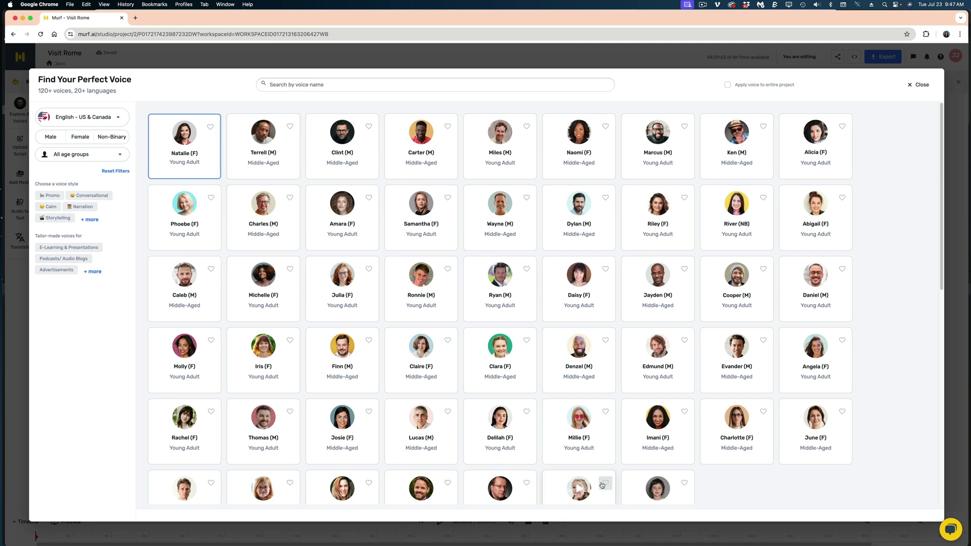
Browse the voice grid with the Male, Female and Non-Binary filters, keeping Natalie as the voice.
{"action": "scroll", "coordinate": [502, 327], "scroll_direction": "down", "scroll_amount": 4}
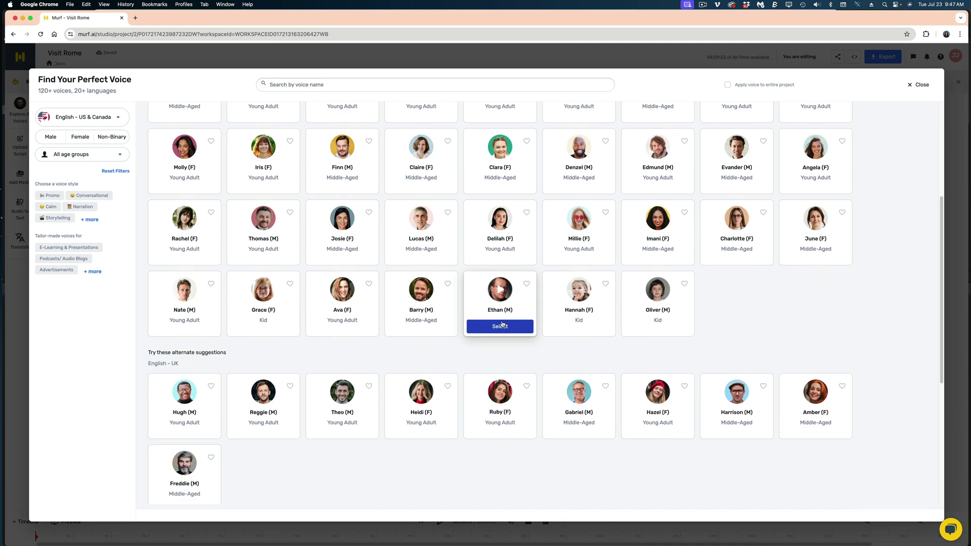
{"action": "scroll", "coordinate": [501, 328], "scroll_direction": "up", "scroll_amount": 4}
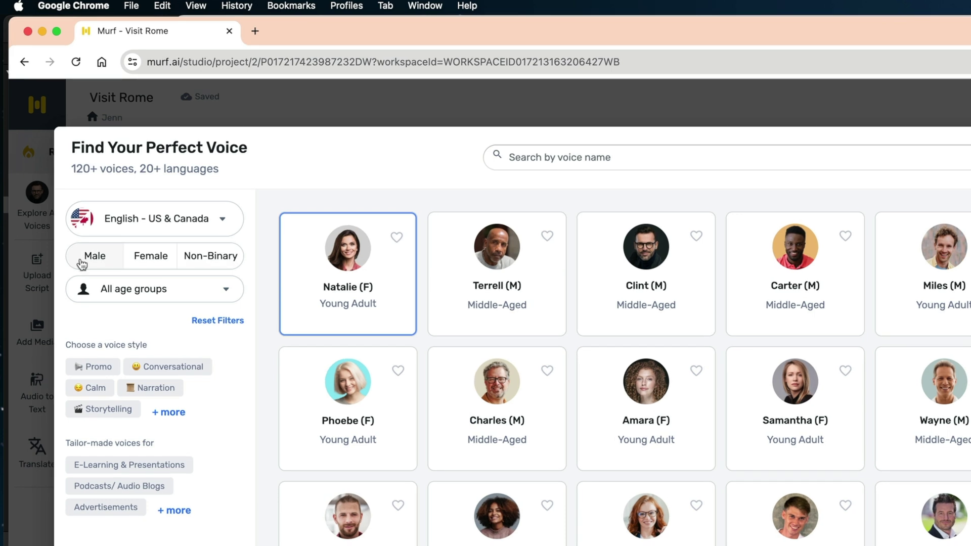
{"action": "left_click", "coordinate": [82, 263]}
{"action": "left_click", "coordinate": [161, 264]}
{"action": "left_click", "coordinate": [206, 263]}
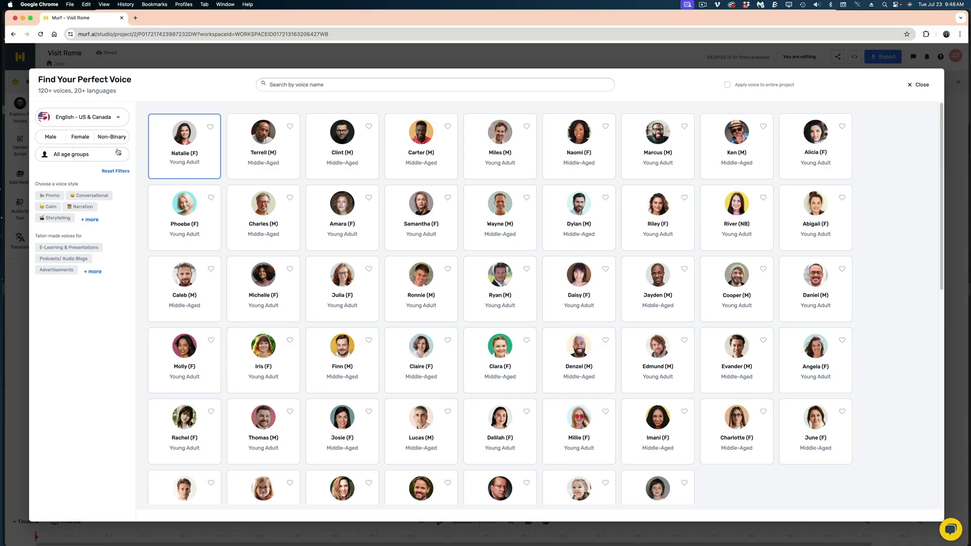
{"action": "left_click", "coordinate": [185, 171]}
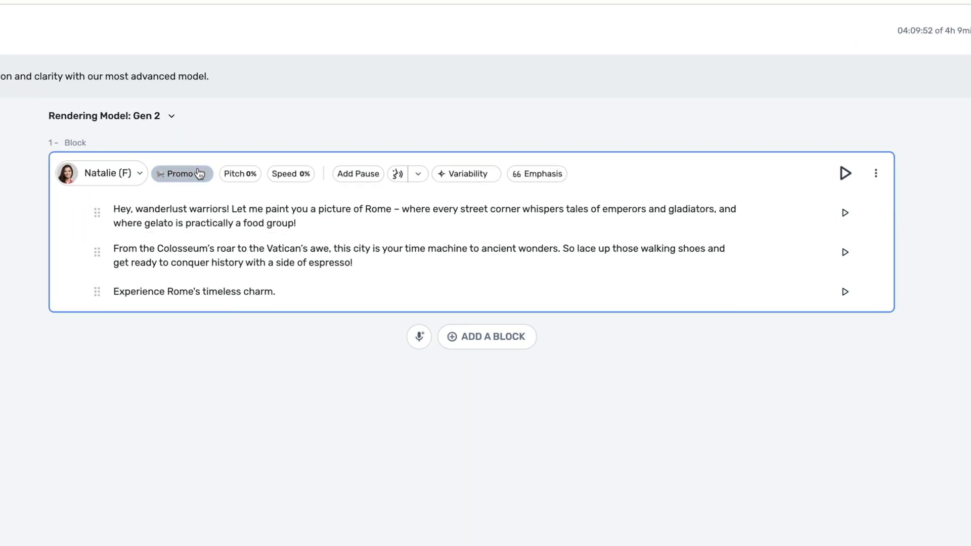
Check Natalie's style list and leave the style on Promo.
{"action": "left_click", "coordinate": [199, 174]}
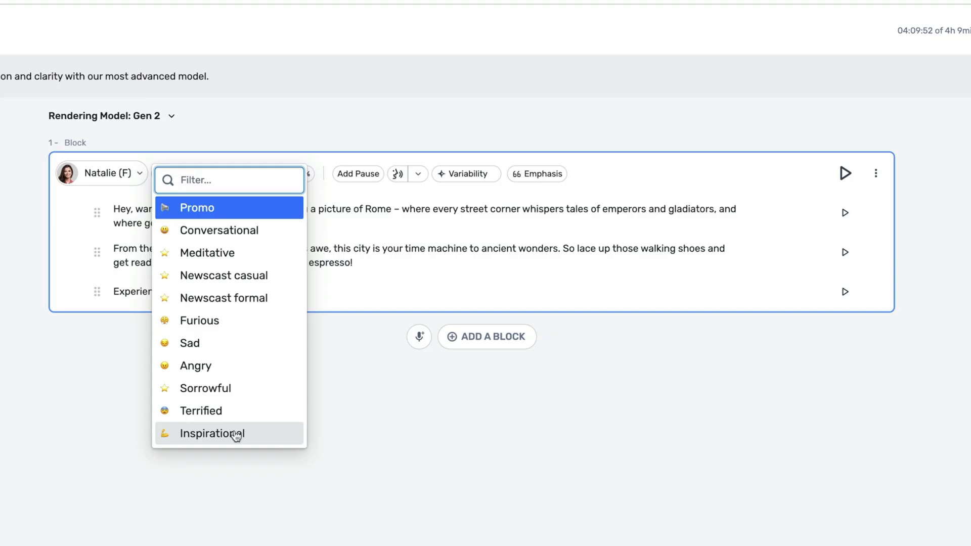
{"action": "left_click", "coordinate": [248, 208]}
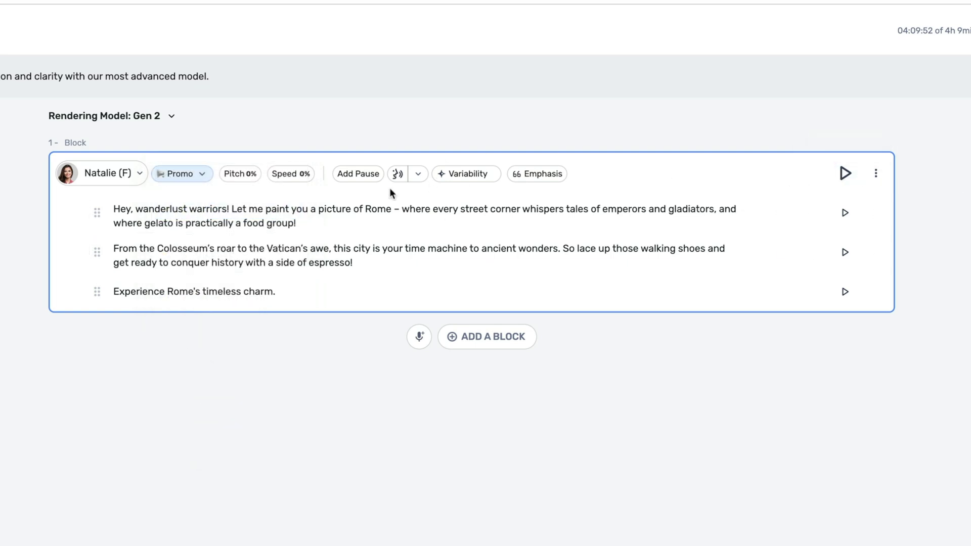
Generate the Rome block's 22.7-second voiceover and play it back.
{"action": "left_click", "coordinate": [845, 175]}
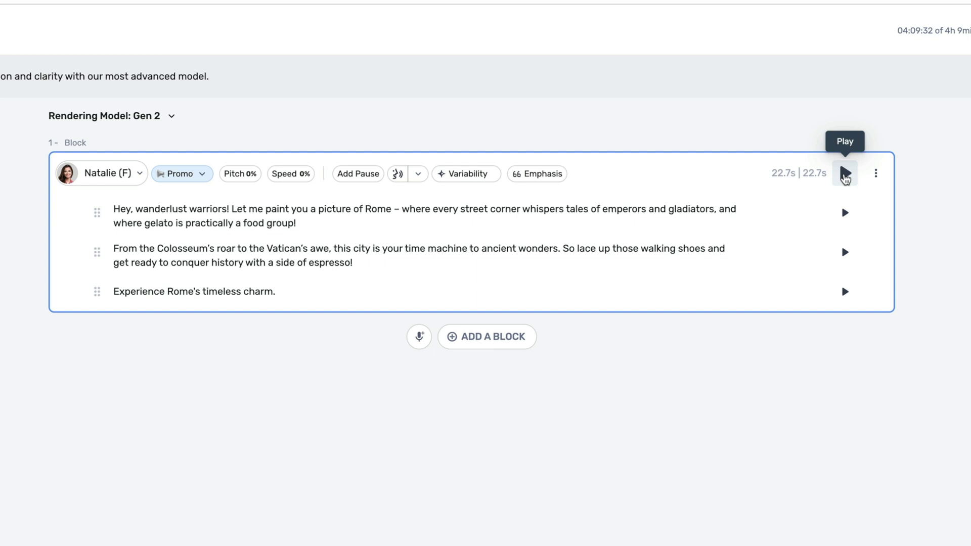
{"action": "left_click", "coordinate": [843, 175]}
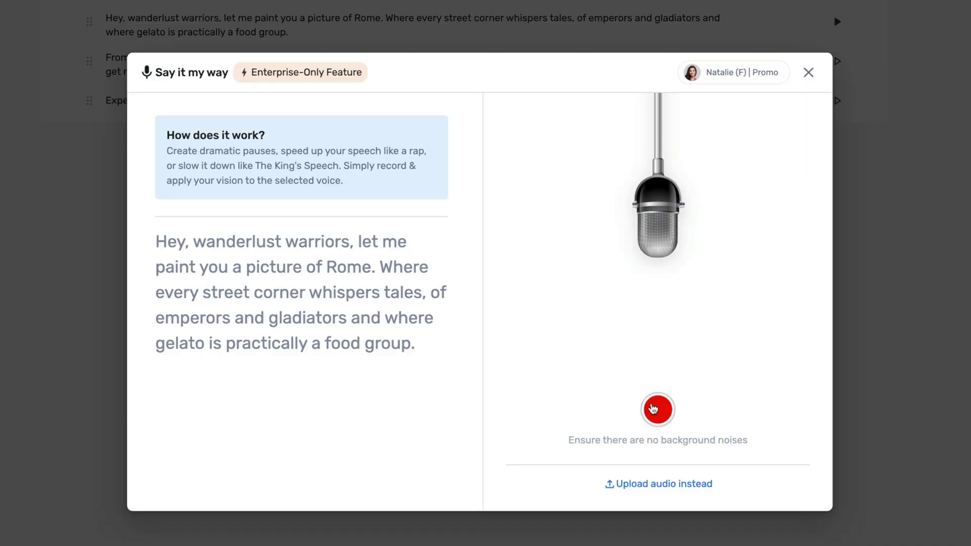
Record a 12-second reading of the first Rome paragraph with Say it my way.
{"action": "left_click", "coordinate": [651, 415]}
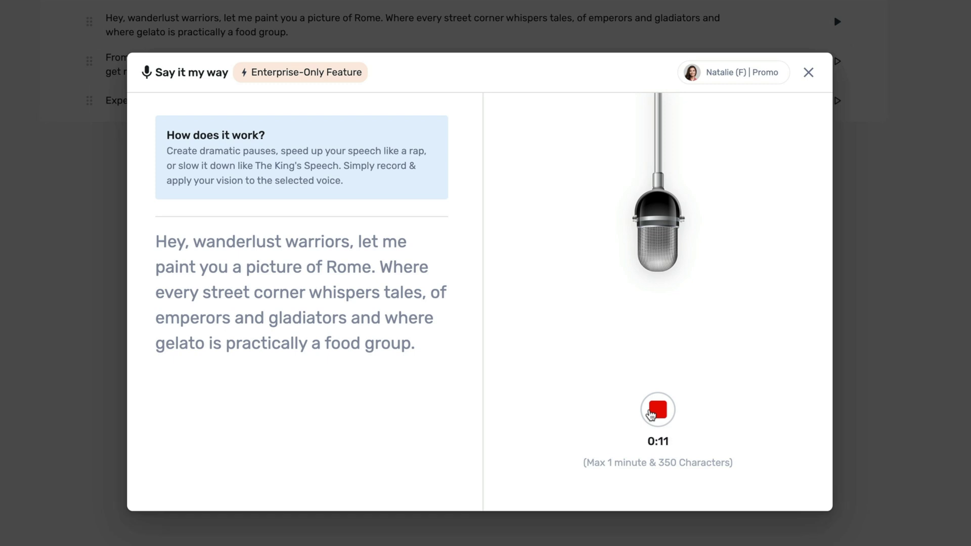
{"action": "left_click", "coordinate": [656, 410]}
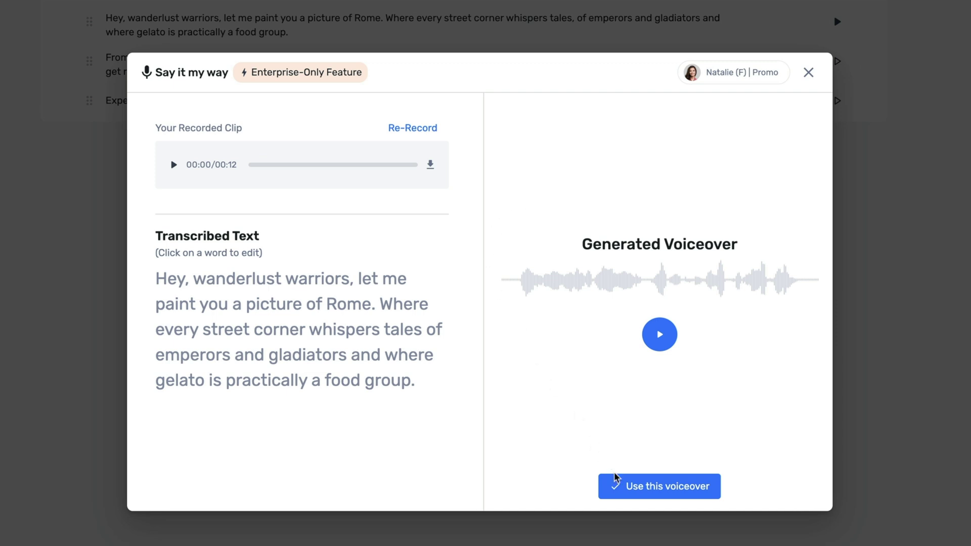
Apply the generated voiceover to the first paragraph and play it back.
{"action": "left_click", "coordinate": [621, 485]}
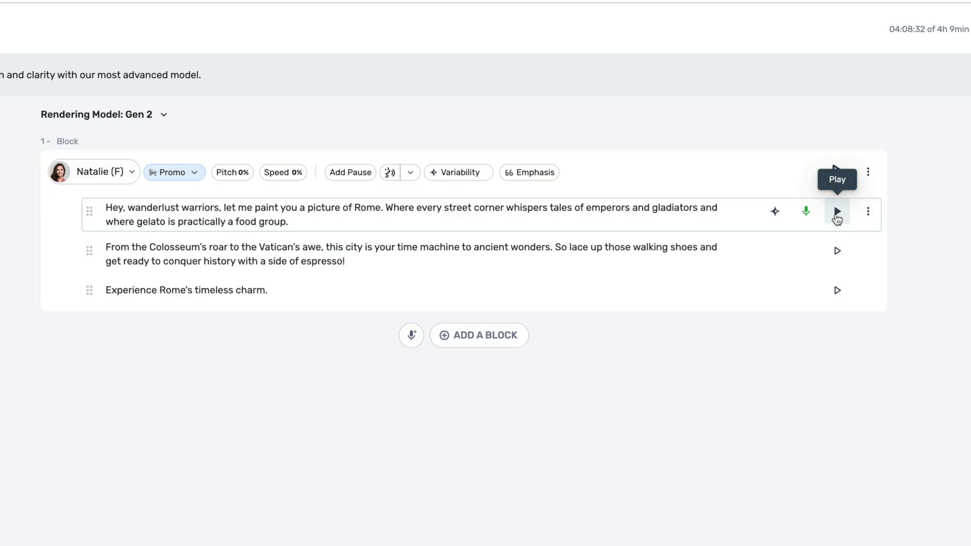
{"action": "left_click", "coordinate": [837, 212]}
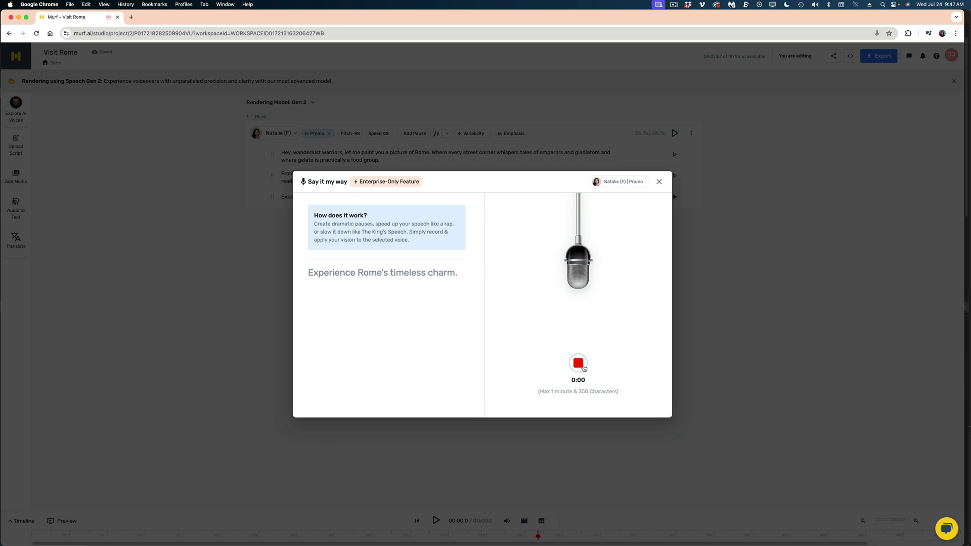
Record the closing line by voice and add its generated voiceover to the script.
{"action": "left_click", "coordinate": [580, 365]}
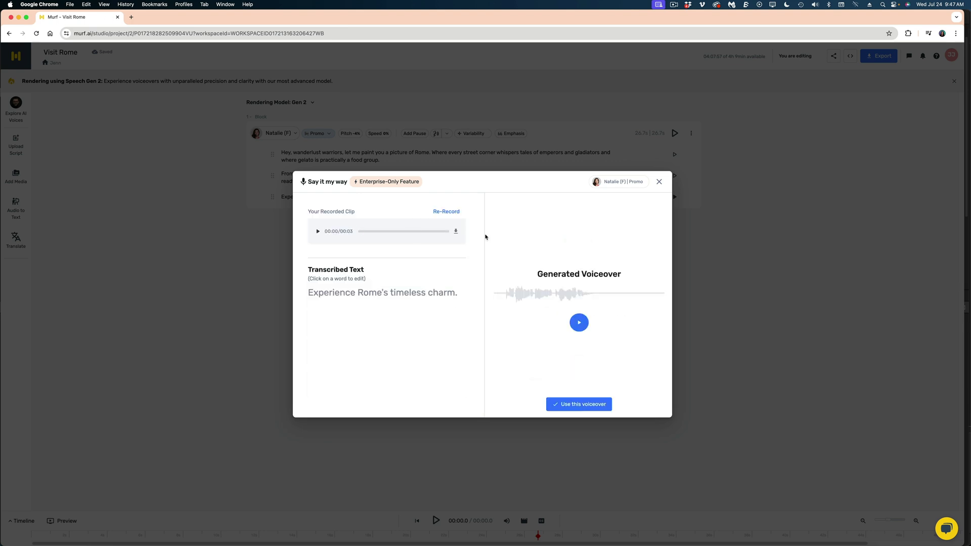
{"action": "left_click", "coordinate": [594, 414]}
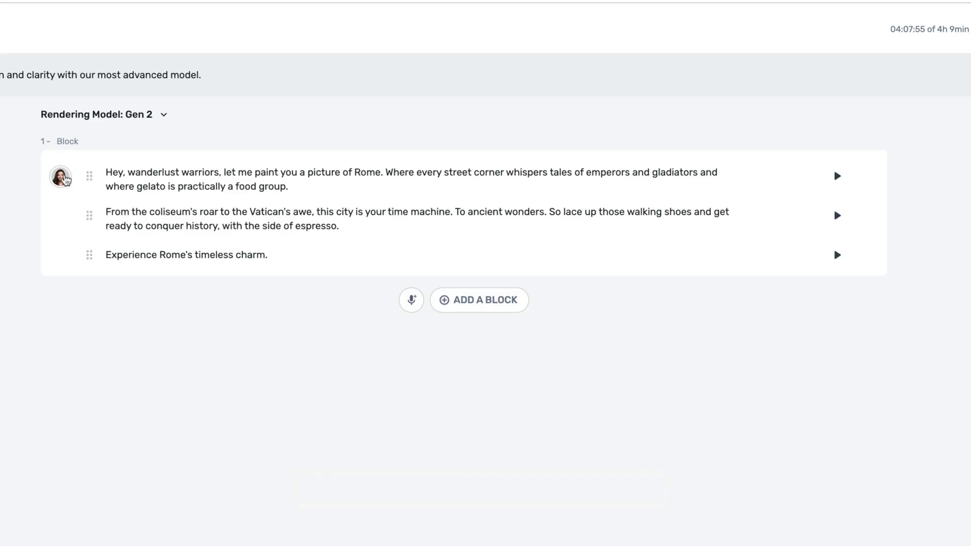
Reopen the voice library for the Rome block.
{"action": "left_click", "coordinate": [63, 177]}
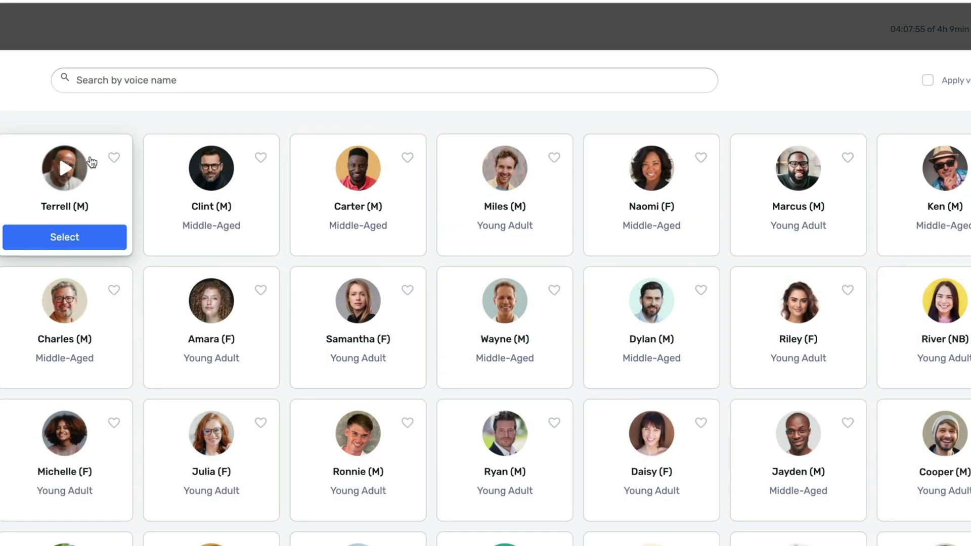
Choose Clint (M) in the Luxury style as the Rome block's voice.
{"action": "mouse_move", "coordinate": [210, 167]}
{"action": "left_click", "coordinate": [211, 244]}
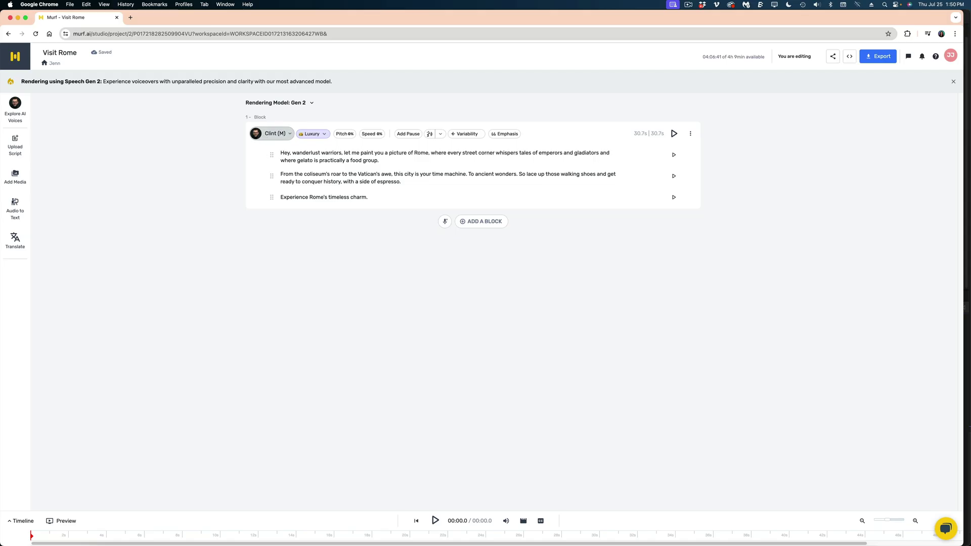
Browse the voice styles, trying Promo and Luxury before filtering to Conversational.
{"action": "left_click", "coordinate": [76, 177]}
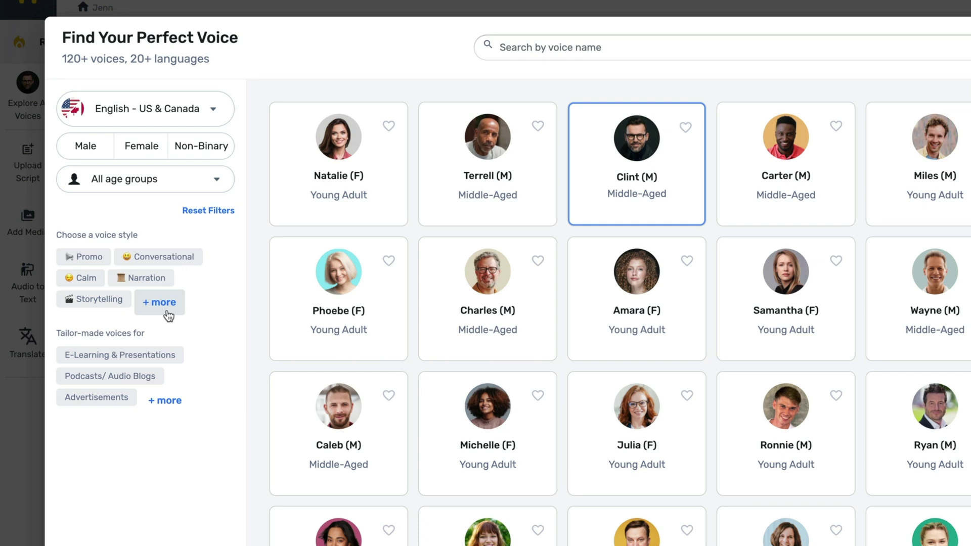
{"action": "left_click", "coordinate": [167, 309]}
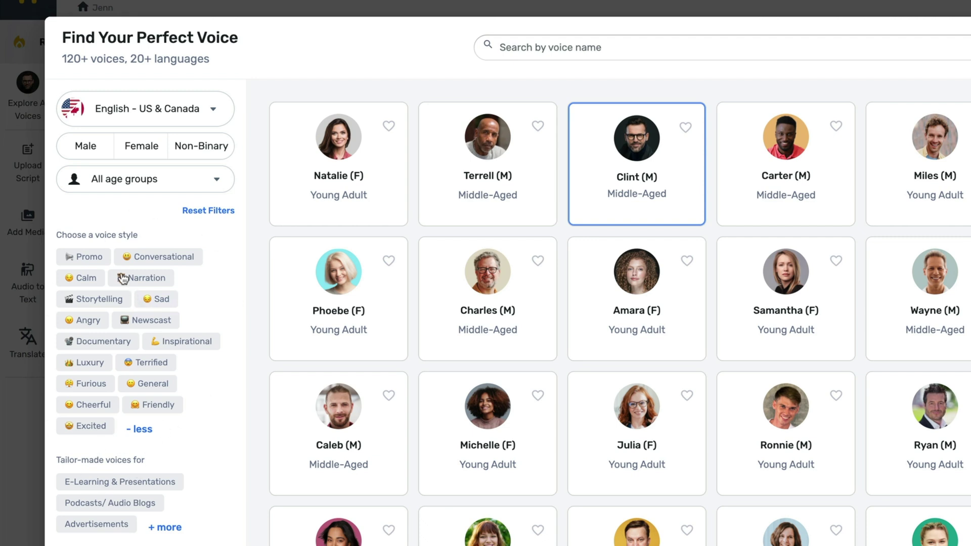
{"action": "left_click", "coordinate": [96, 256]}
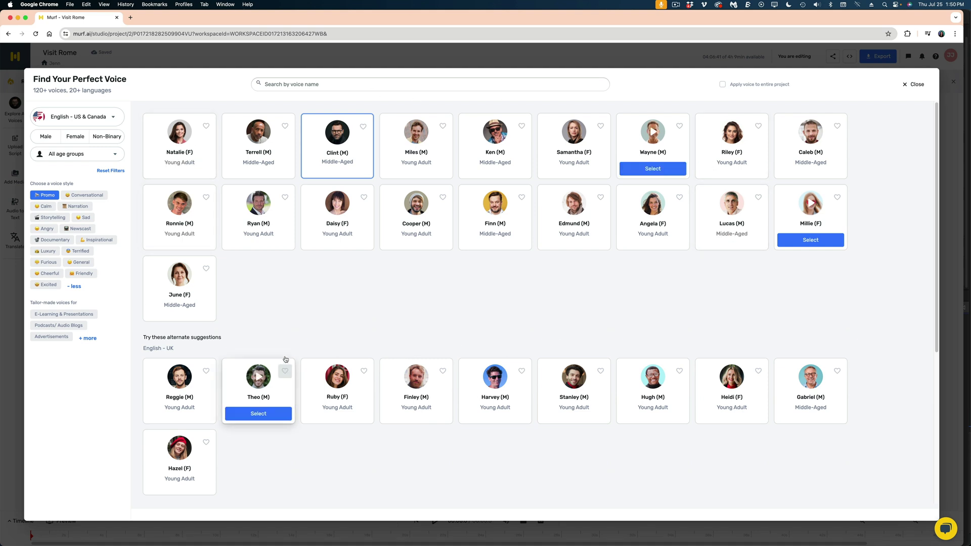
{"action": "left_click", "coordinate": [51, 254]}
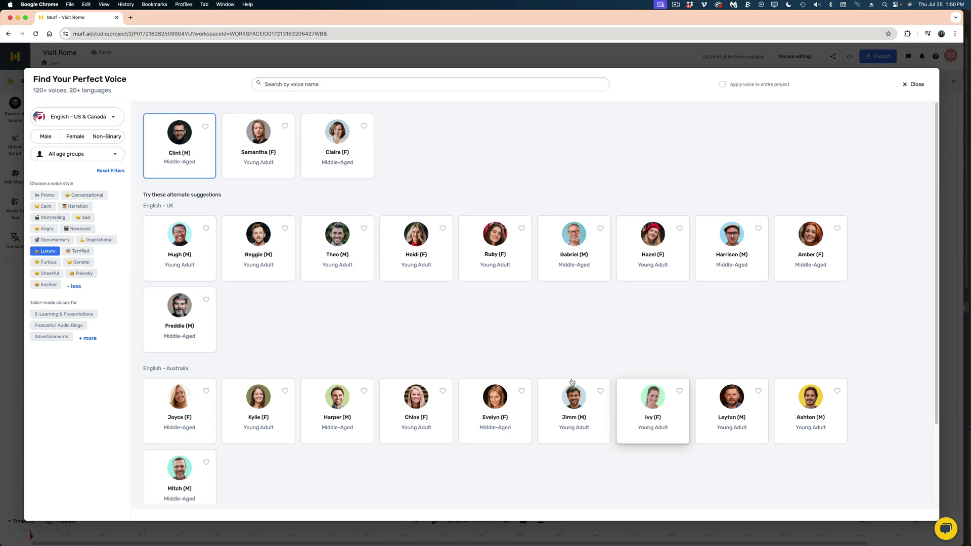
{"action": "left_click", "coordinate": [96, 196]}
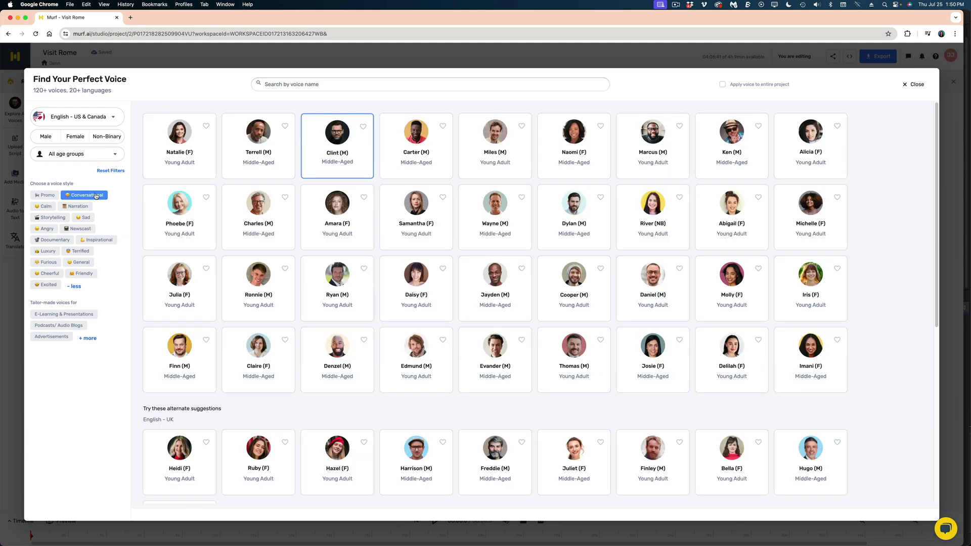
Make Naomi (F) in the Conversational style the block's voice and confirm it.
{"action": "mouse_move", "coordinate": [572, 170]}
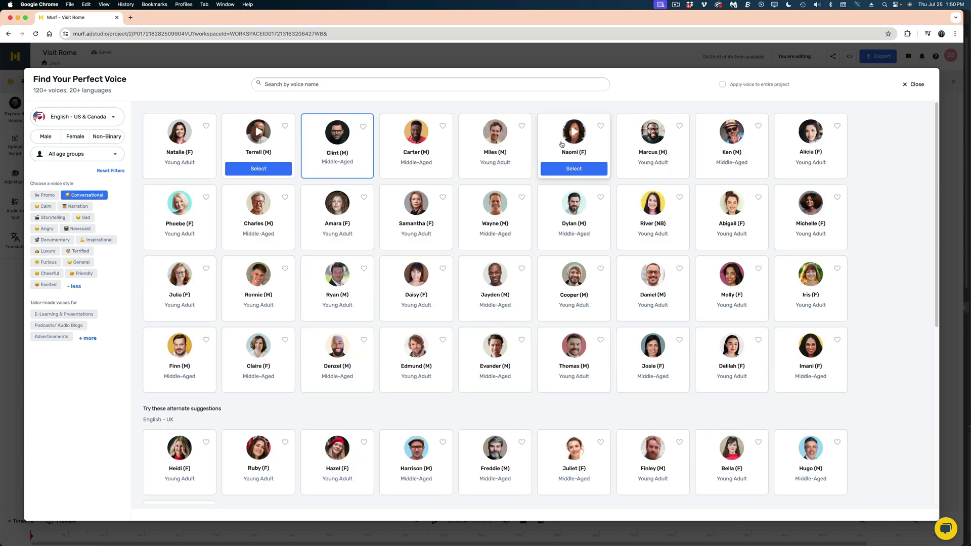
{"action": "left_click", "coordinate": [573, 169]}
{"action": "left_click", "coordinate": [674, 133]}
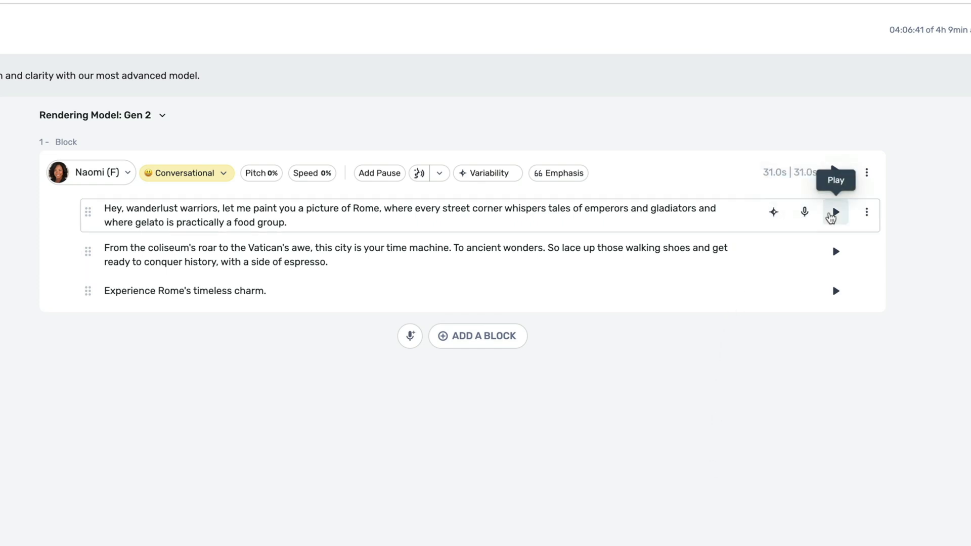
{"action": "left_click", "coordinate": [831, 216]}
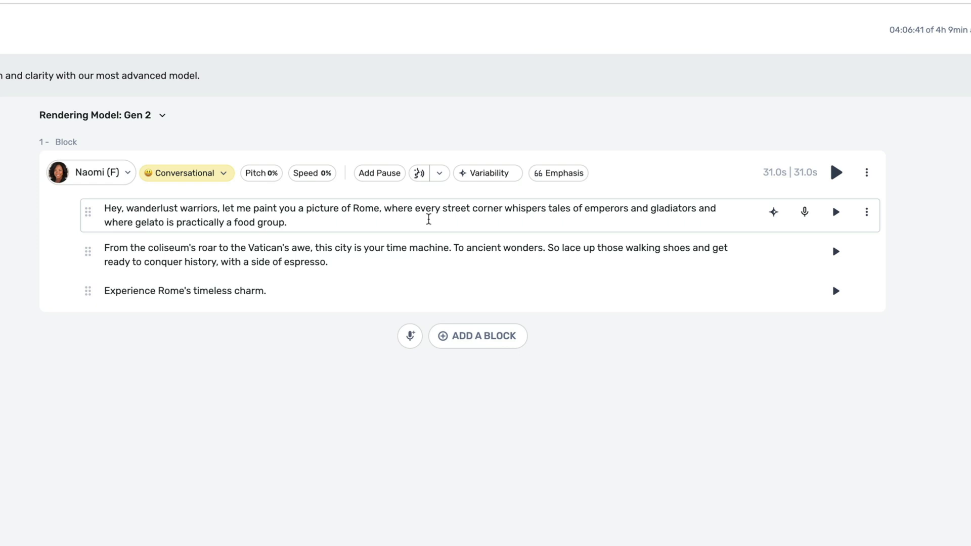
{"action": "left_click", "coordinate": [565, 173]}
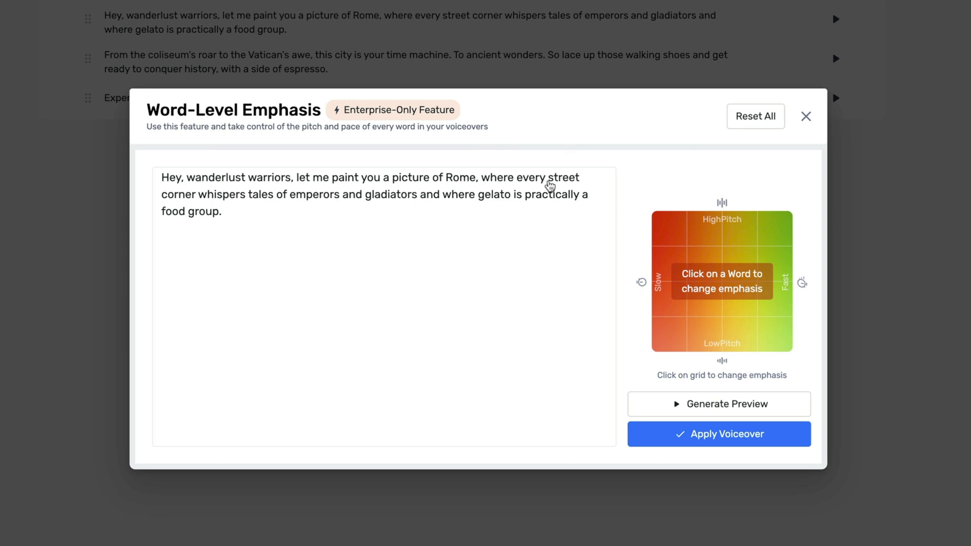
Give the word 'every' a higher-pitched, slower emphasis and generate a preview of the line.
{"action": "left_click", "coordinate": [531, 182]}
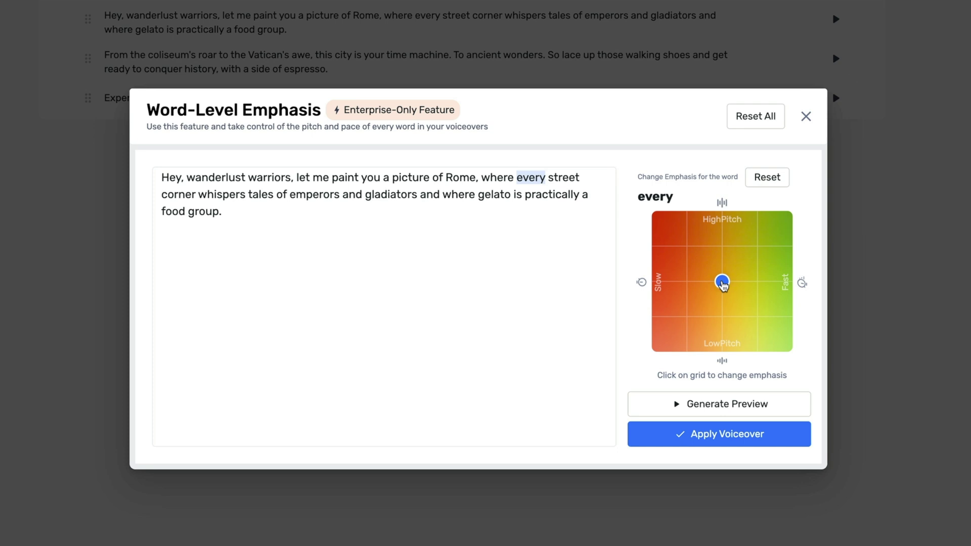
{"action": "left_click_drag", "start_coordinate": [723, 284], "coordinate": [687, 247]}
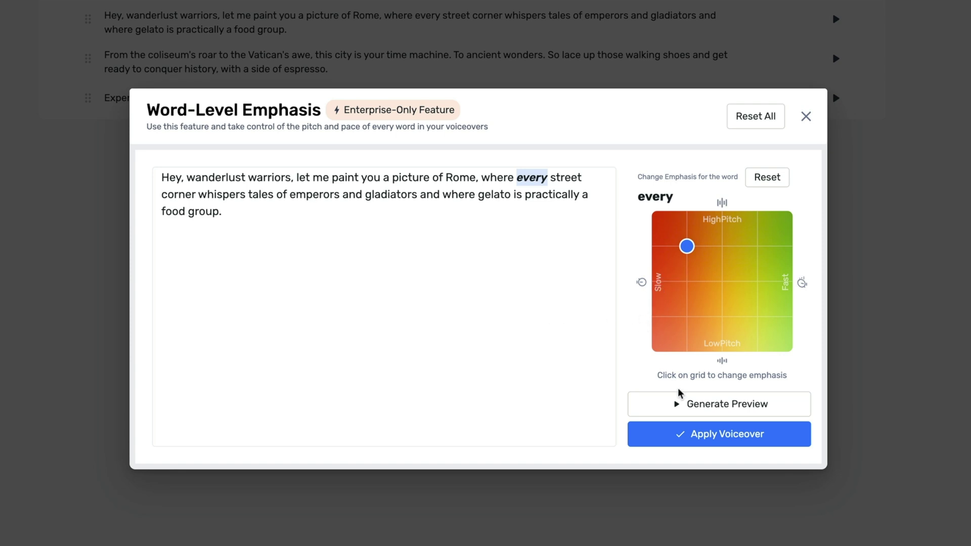
{"action": "left_click", "coordinate": [684, 411]}
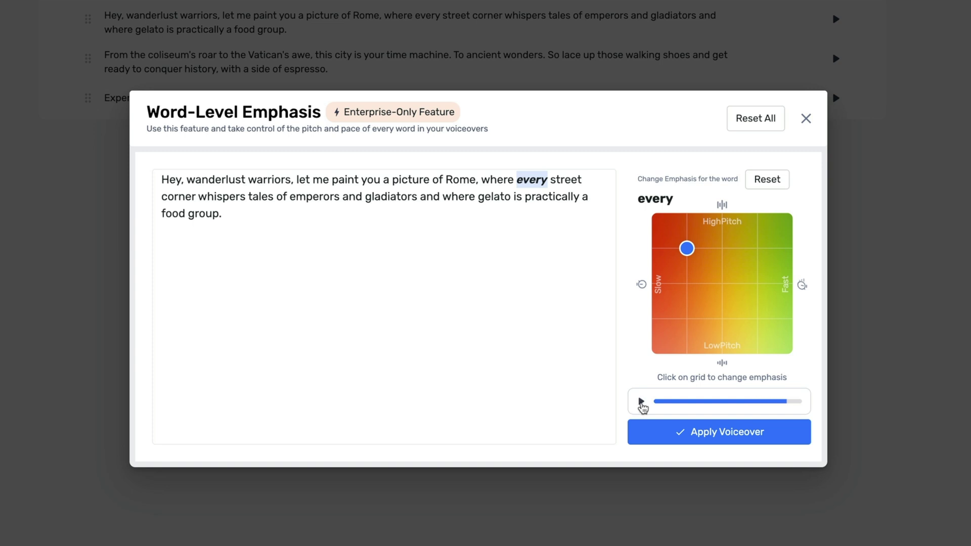
{"action": "left_click", "coordinate": [783, 447]}
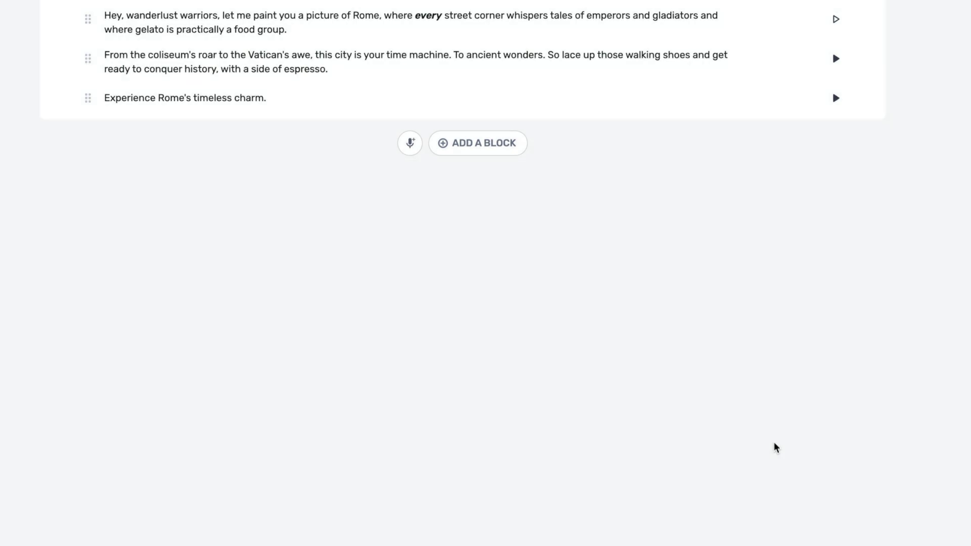
{"action": "scroll", "coordinate": [833, 286], "scroll_direction": "up", "scroll_amount": 4}
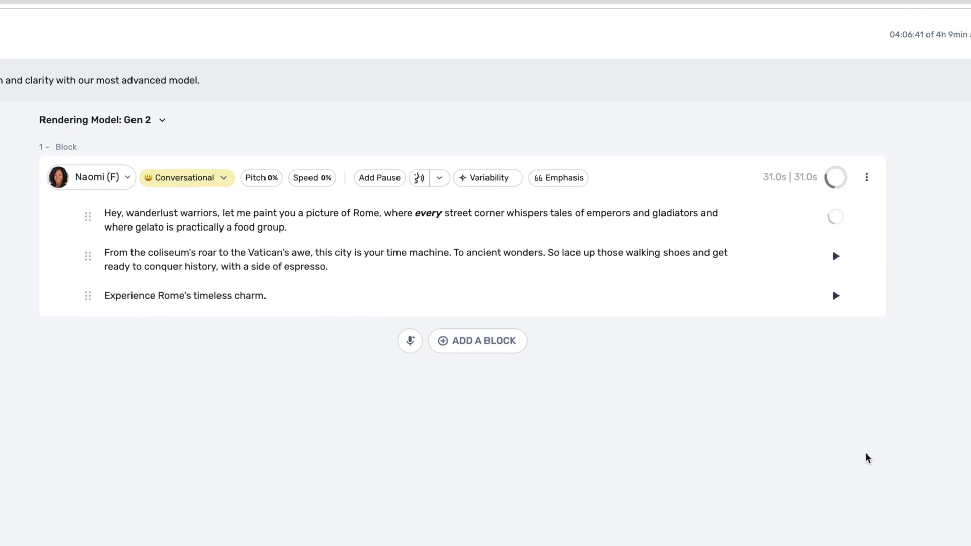